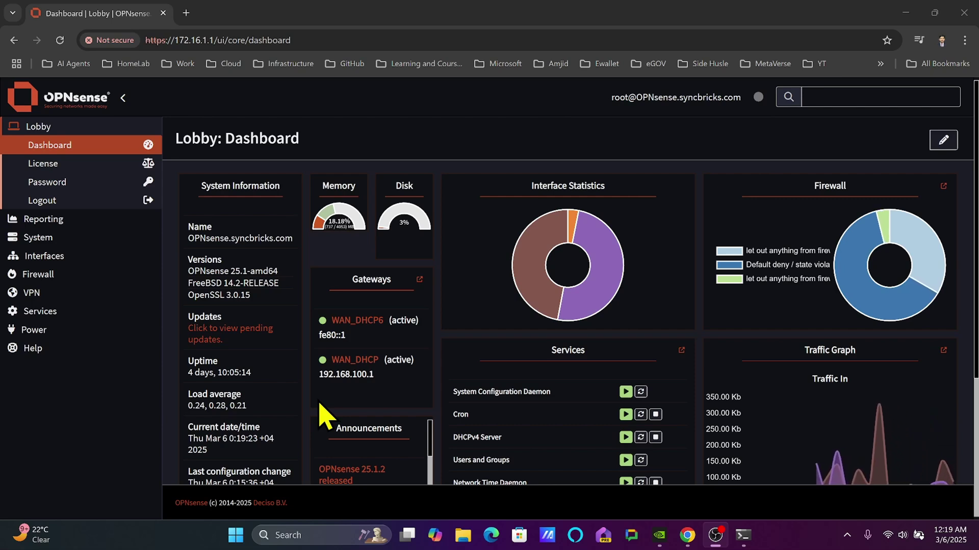
Open the overview of all interfaces and show 14 entries per page.
click(43, 256)
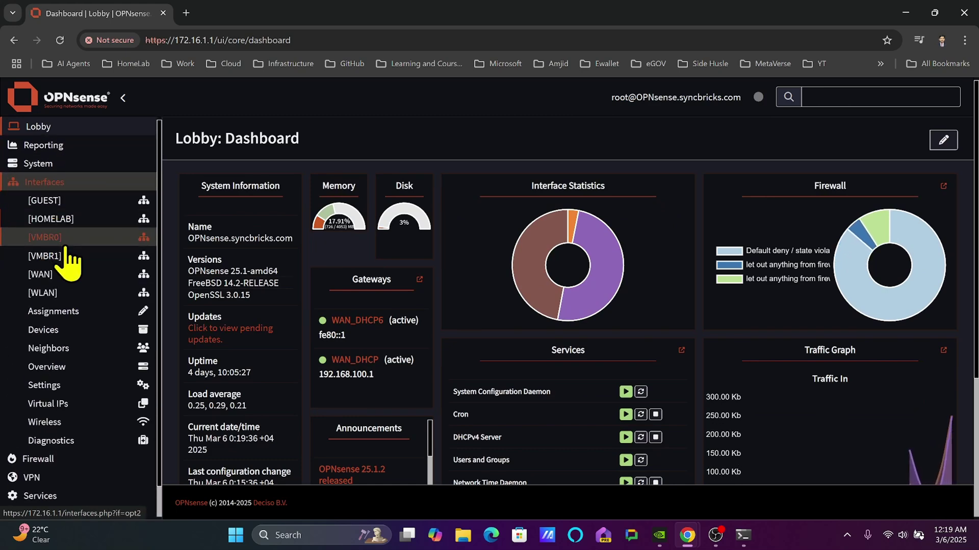
click(47, 367)
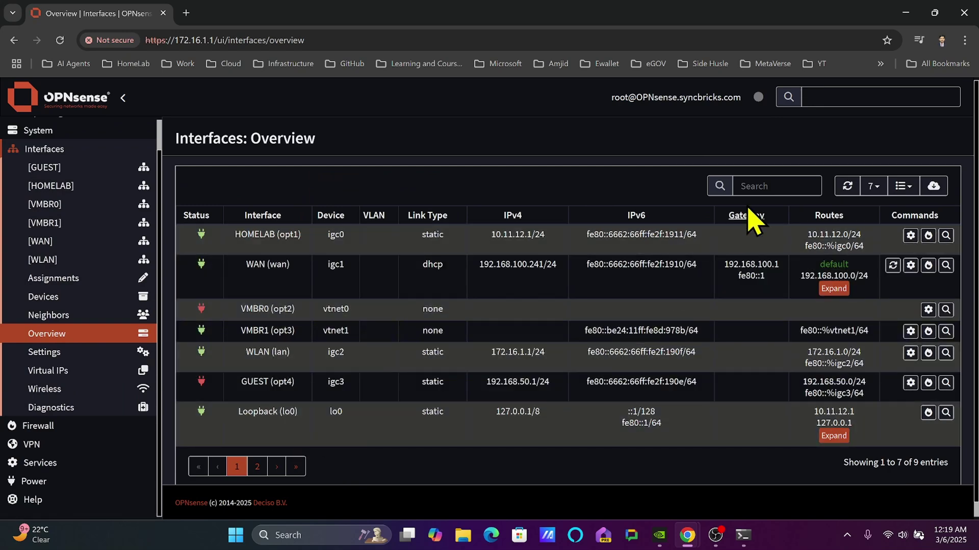
click(873, 187)
click(872, 218)
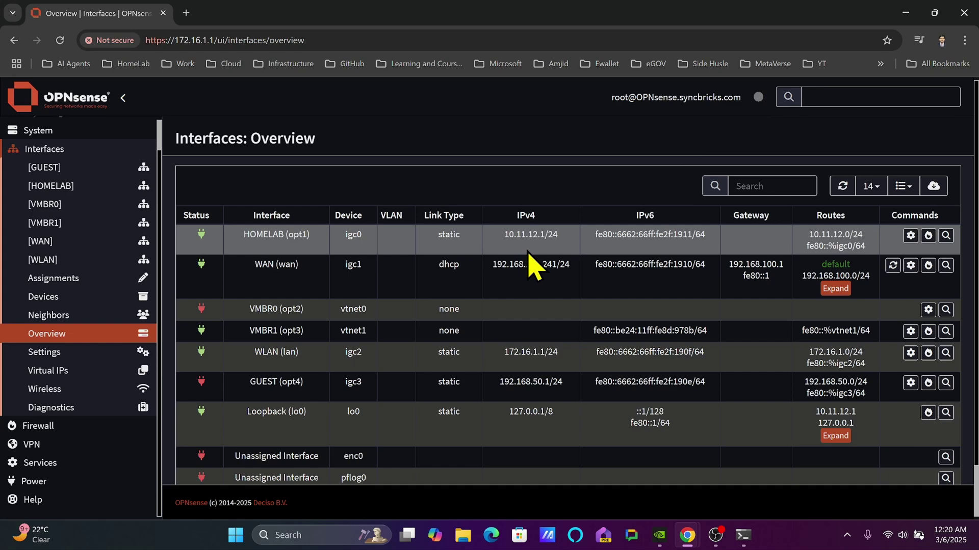
Try to open 10.11.12.1 in a new browser tab, and return to the interfaces overview.
click(186, 13)
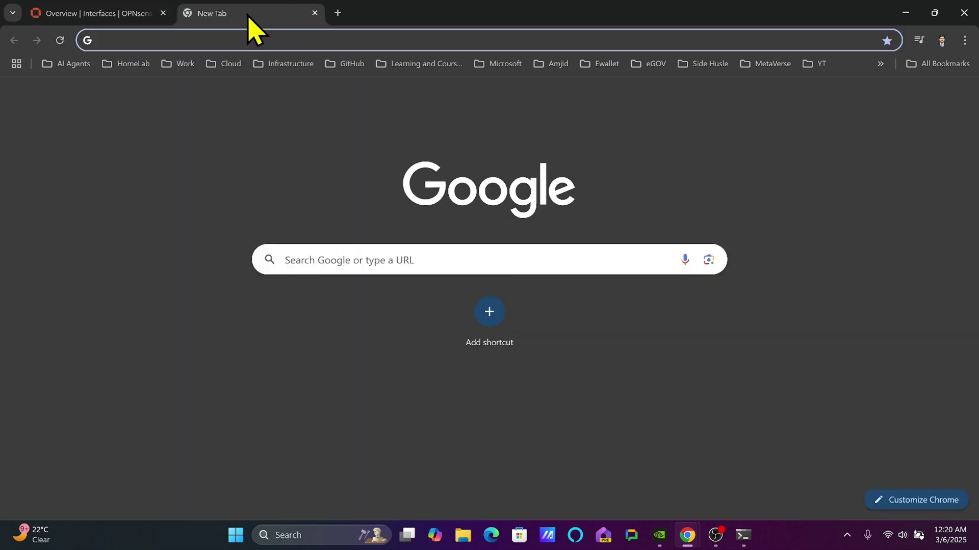
text(10.1)
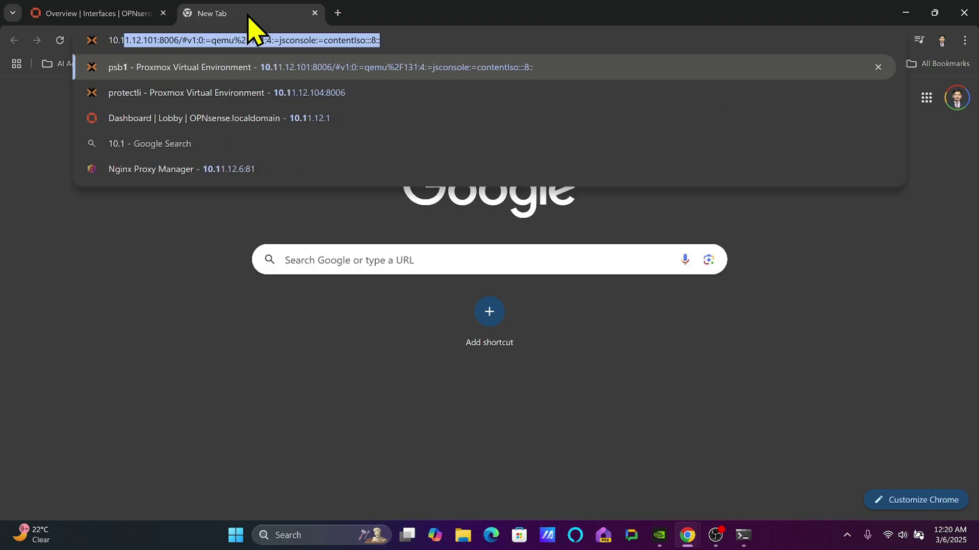
text(1.12.1)
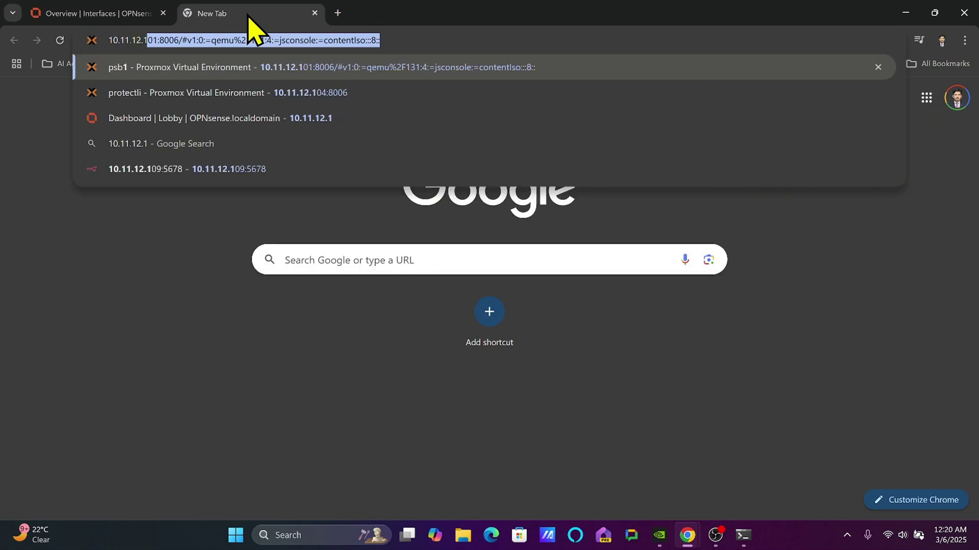
key(Delete)
key(Return)
key(ctrl+shift+Tab)
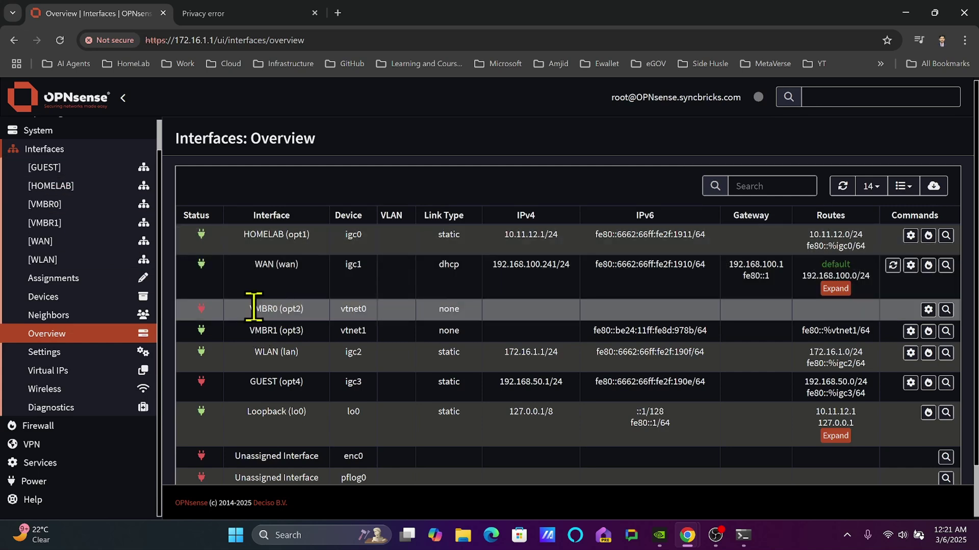
Examine the VMBR0, VMBR1, WLAN and GUEST rows in the interfaces overview.
drag(251, 310, 311, 313)
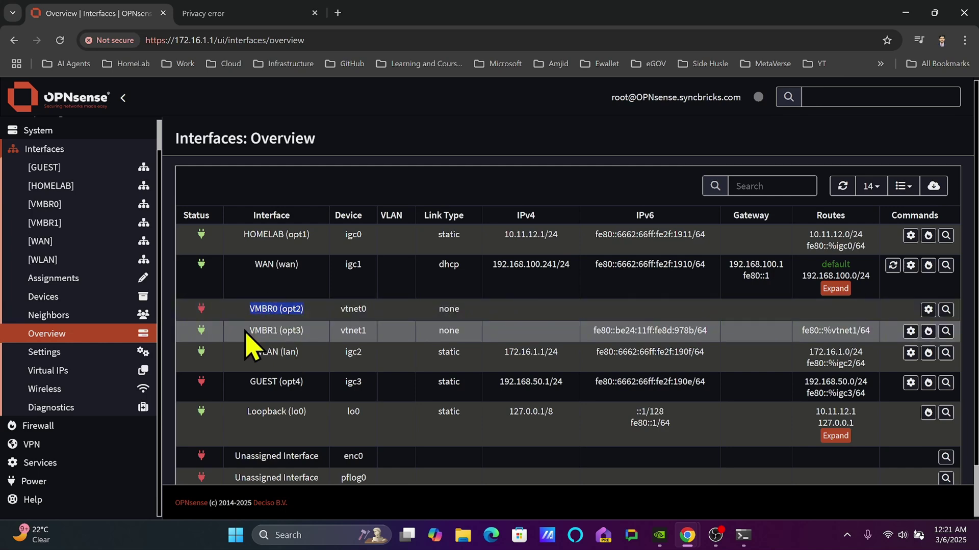
drag(251, 330, 312, 339)
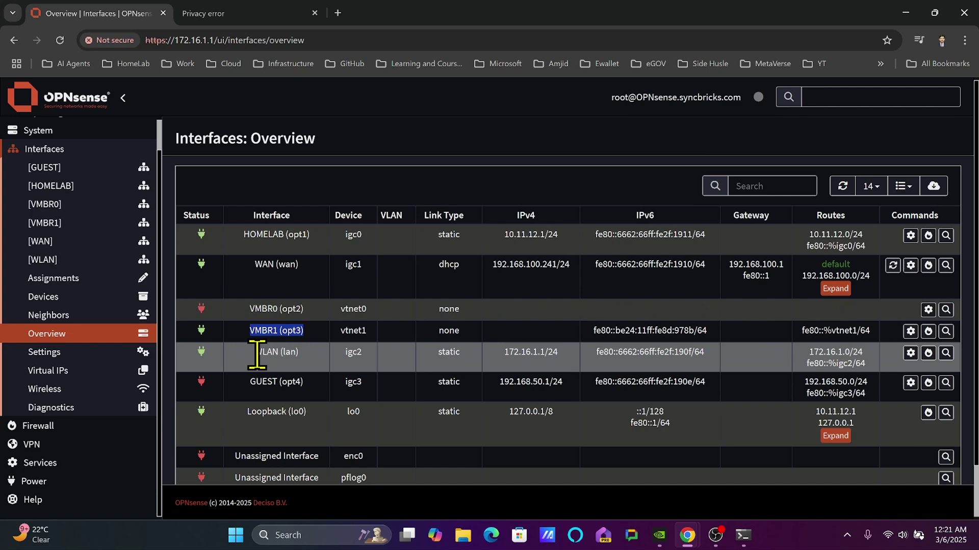
drag(258, 356, 521, 352)
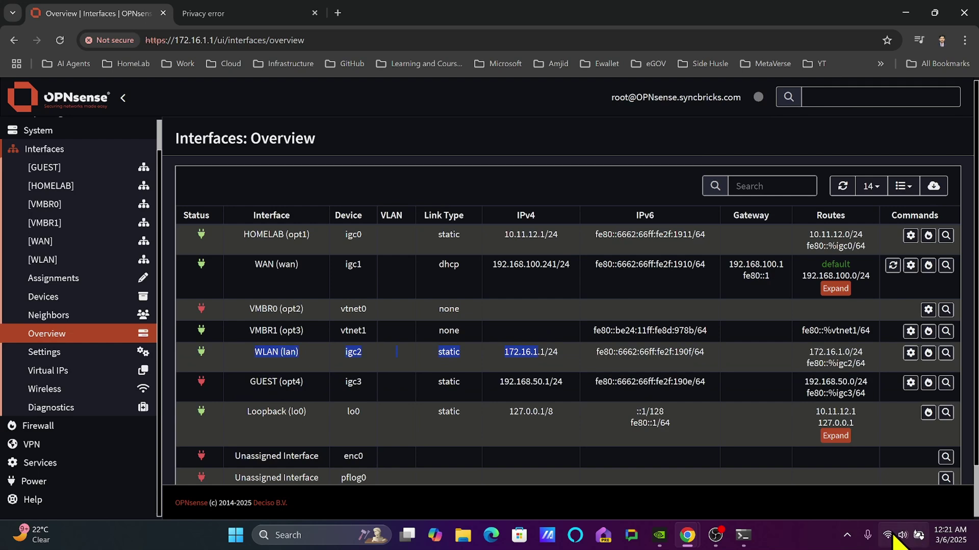
mouse_move(887, 542)
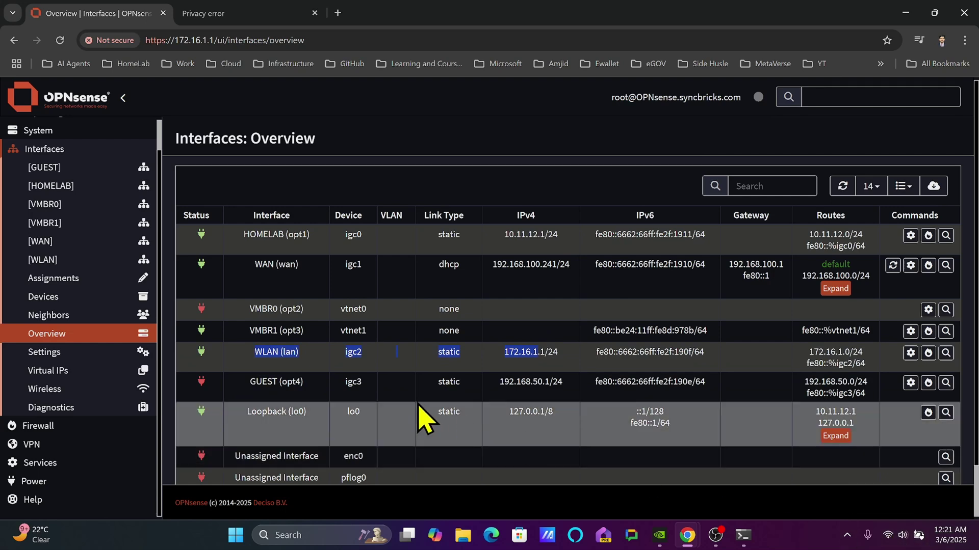
click(295, 355)
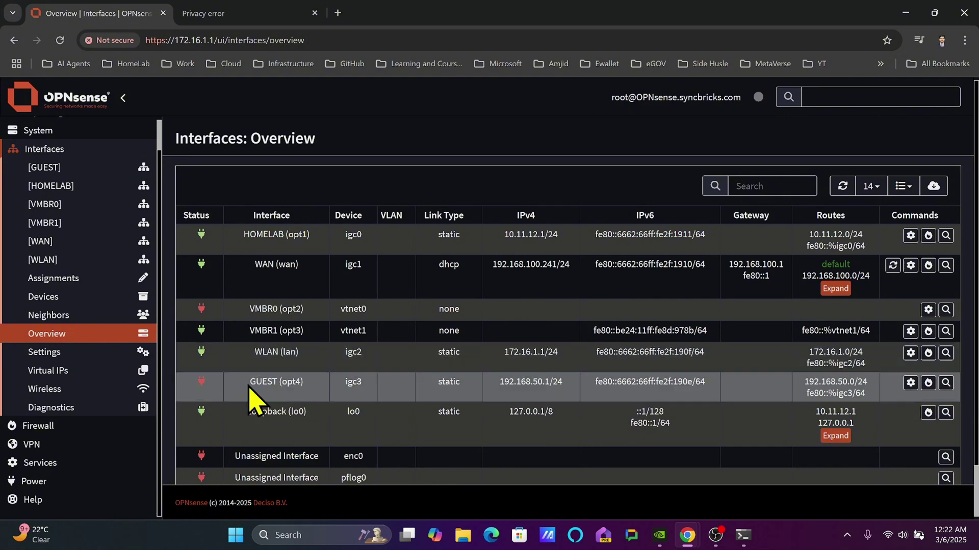
drag(308, 386, 201, 386)
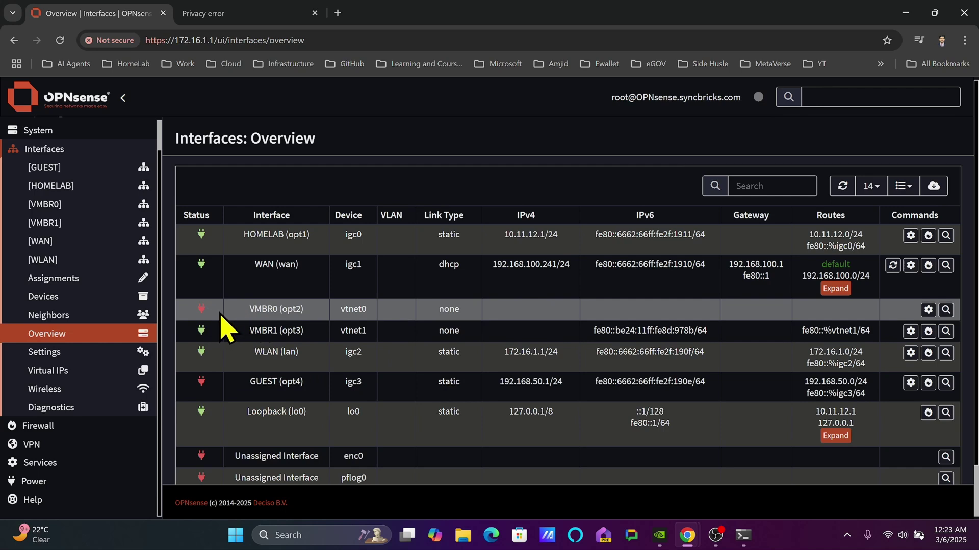
Open the interface assignments and check whether any devices are available for assignment.
scroll(105, 255, up, 2)
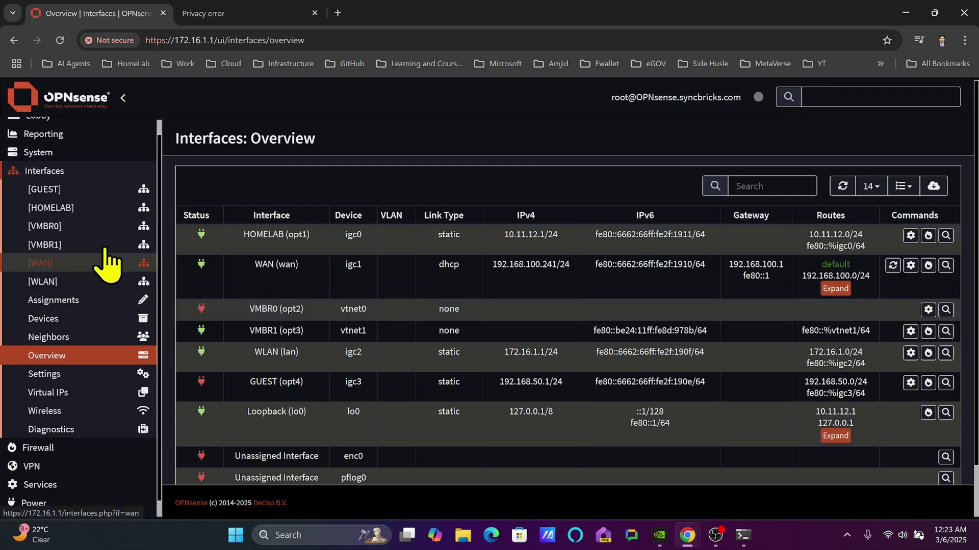
click(87, 189)
click(87, 190)
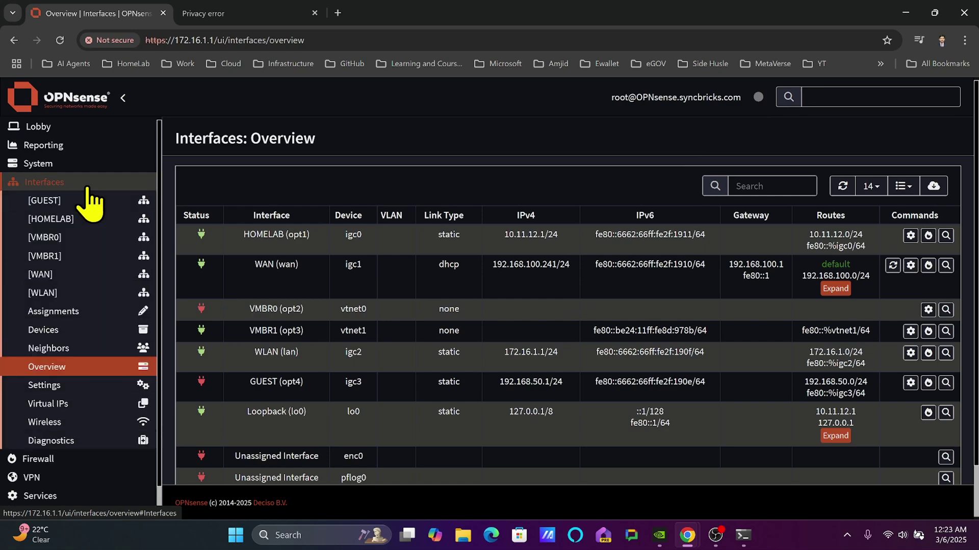
click(69, 313)
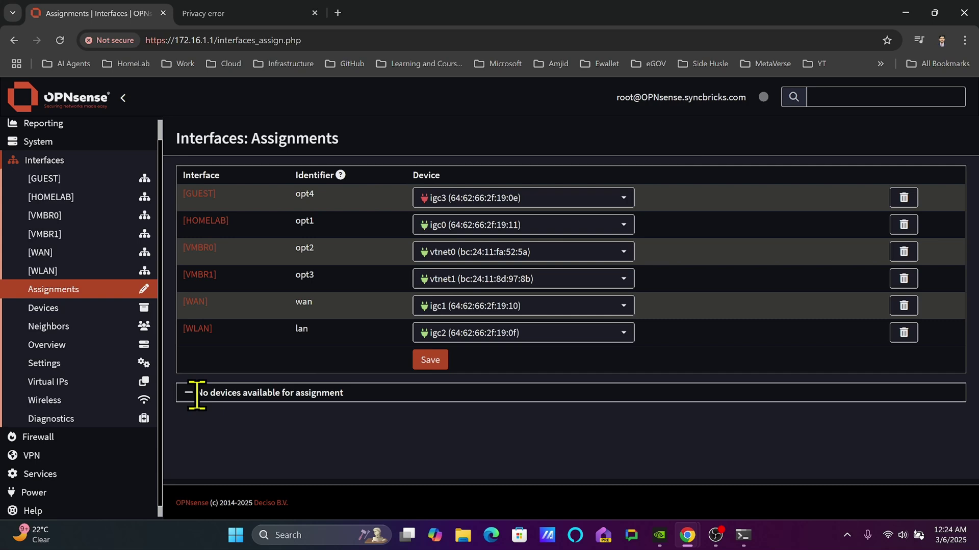
drag(196, 395, 356, 403)
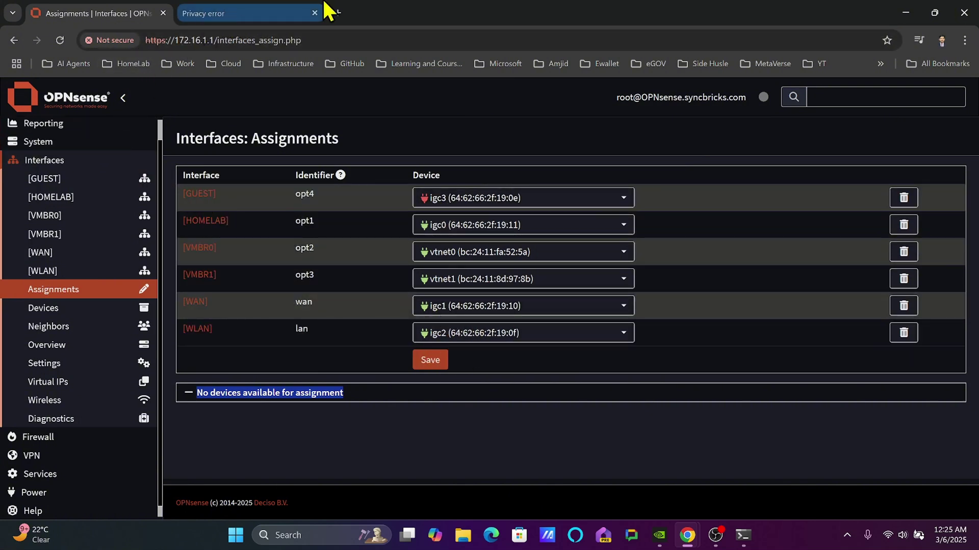
Open the Proxmox host at 10.11.12.104:8006 in a new tab and show the hardware of VM 100 (OPNsense).
click(338, 13)
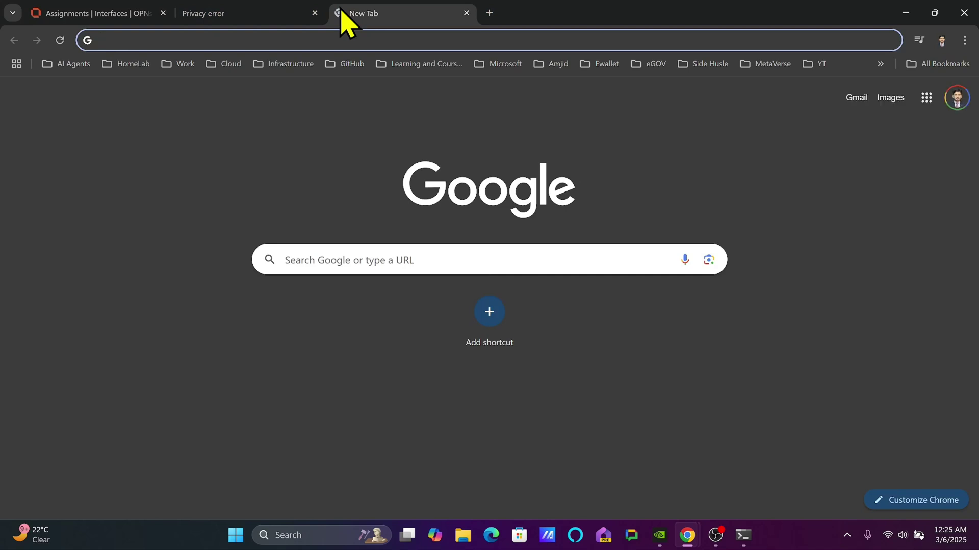
text(10.11.12.104:8006)
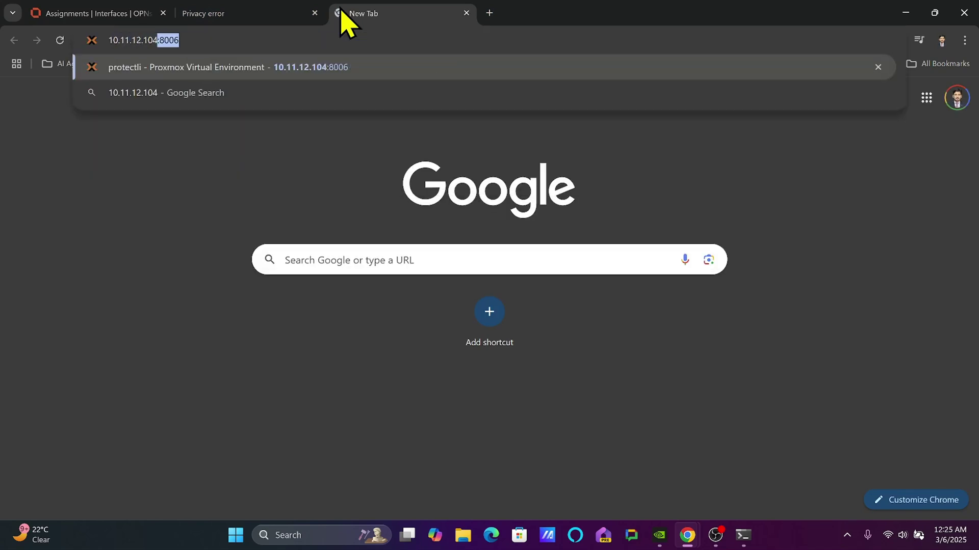
key(Return)
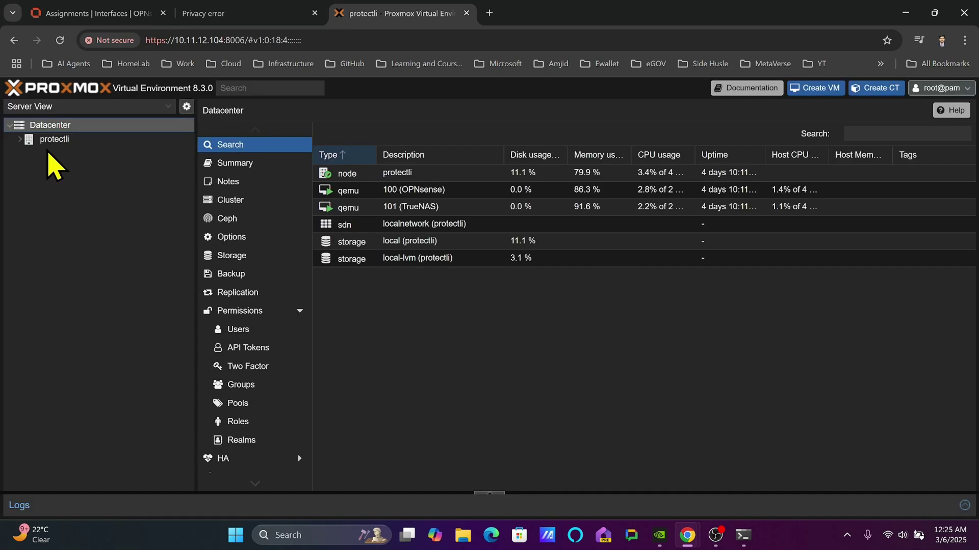
click(26, 141)
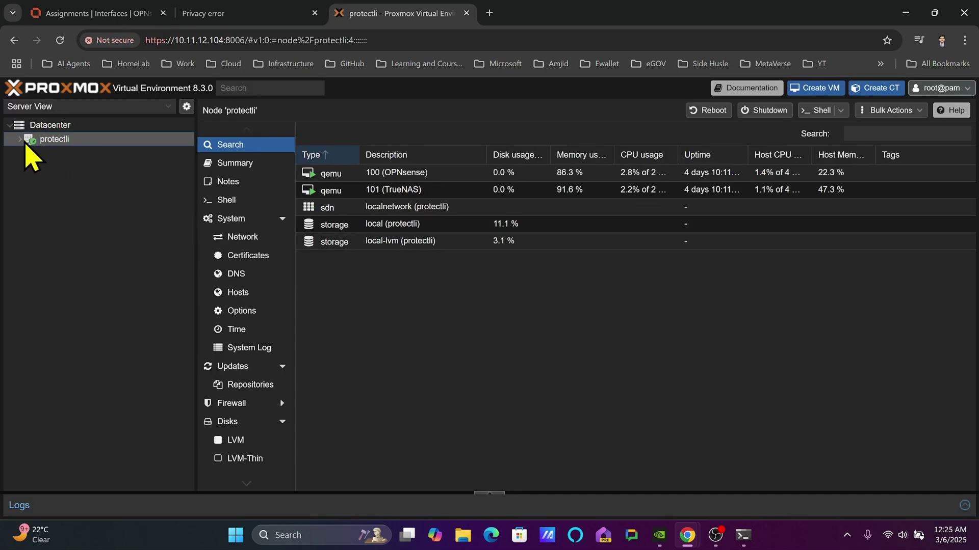
click(21, 140)
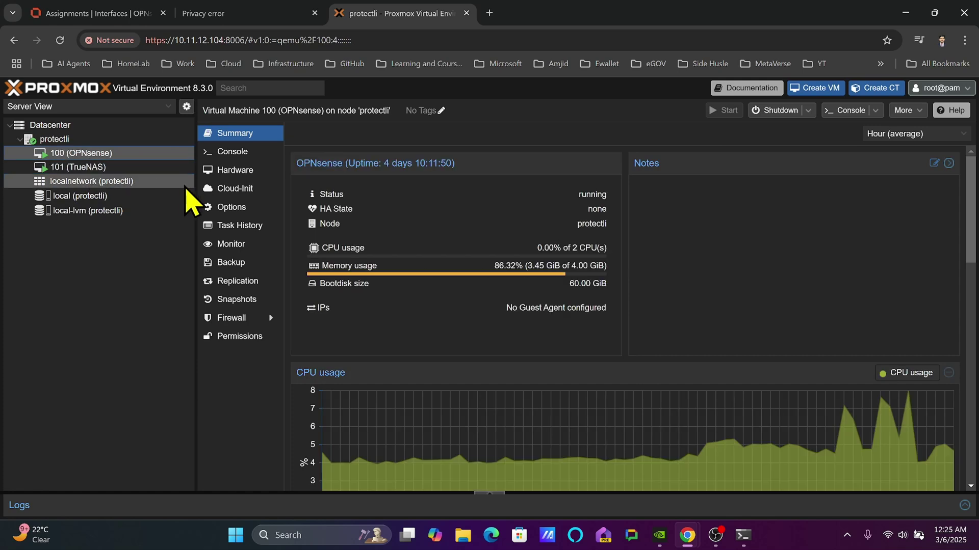
click(235, 171)
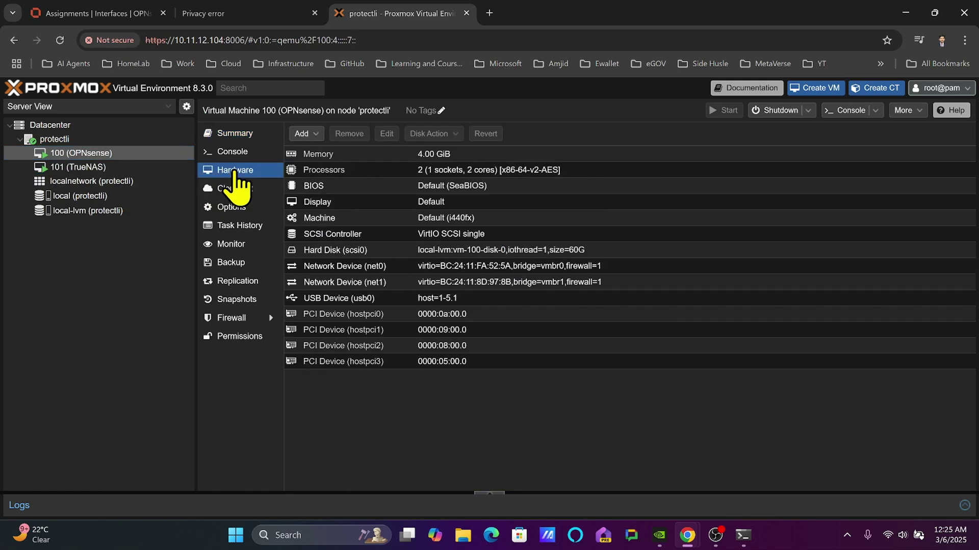
Review the OPNsense VM's PCI devices and compare them with the interface assignments in OPNsense.
click(344, 330)
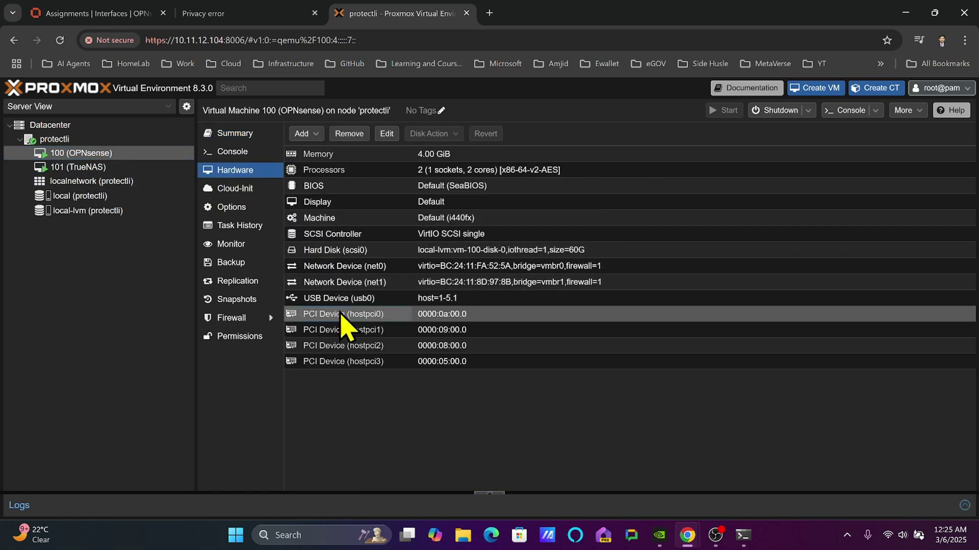
click(346, 345)
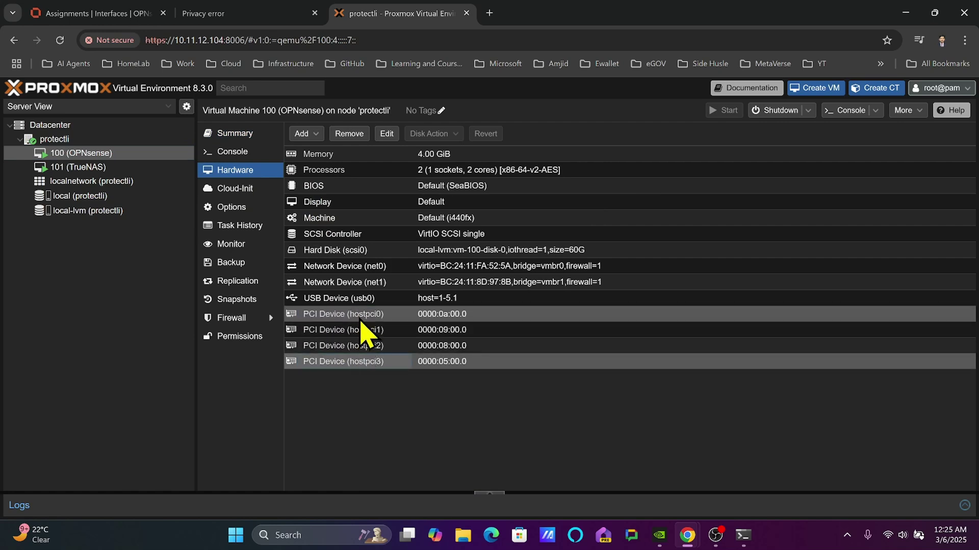
click(103, 15)
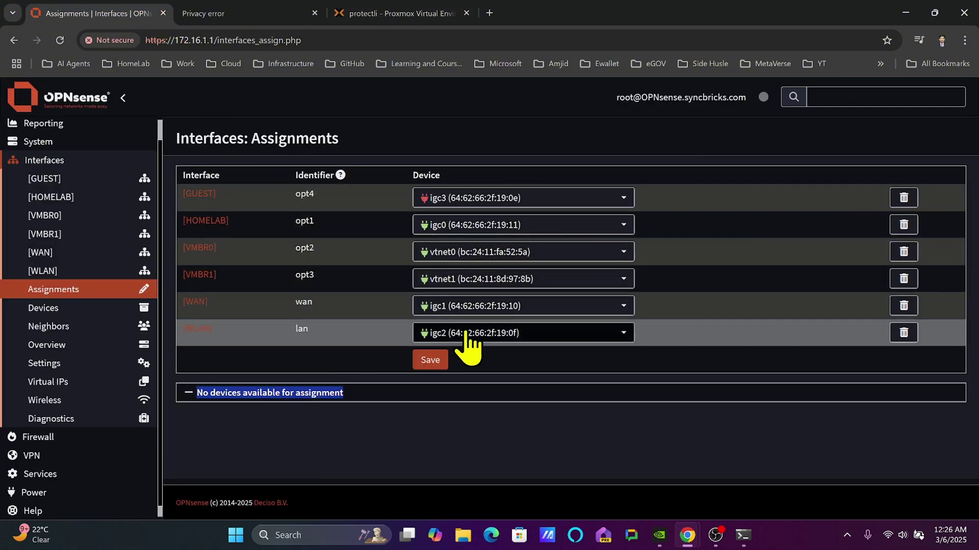
Close the privacy error tab and compare the VM's network devices net0 and net1 with the OPNsense interface assignments.
middle_click(245, 13)
click(245, 13)
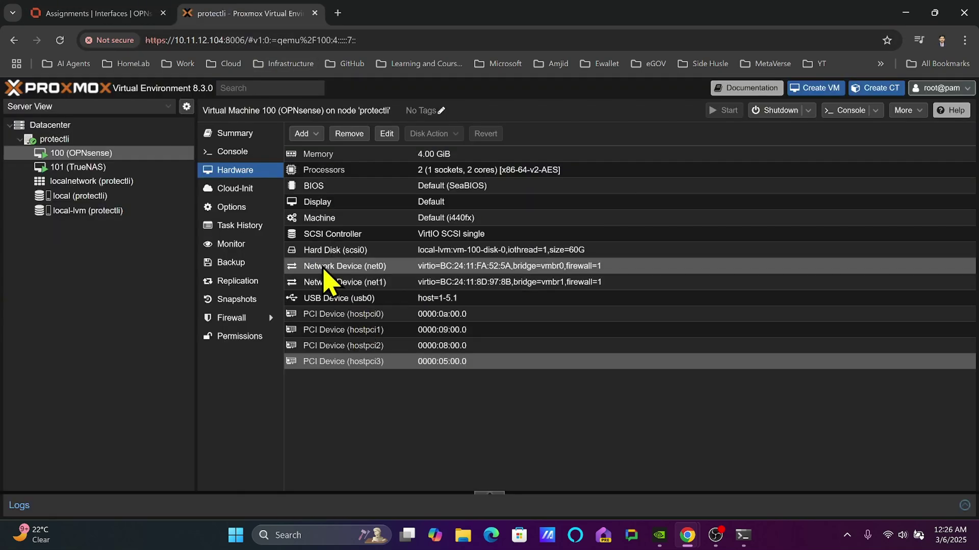
click(371, 283)
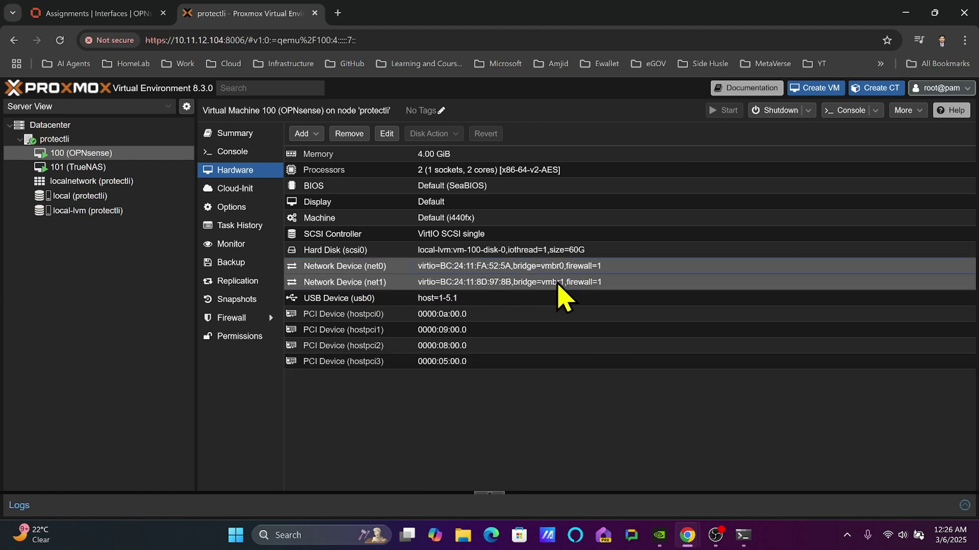
click(152, 14)
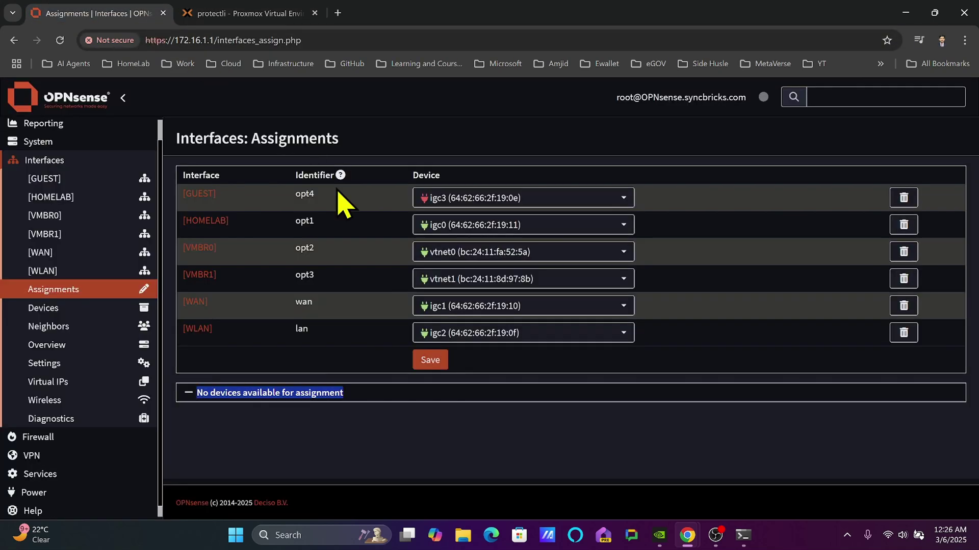
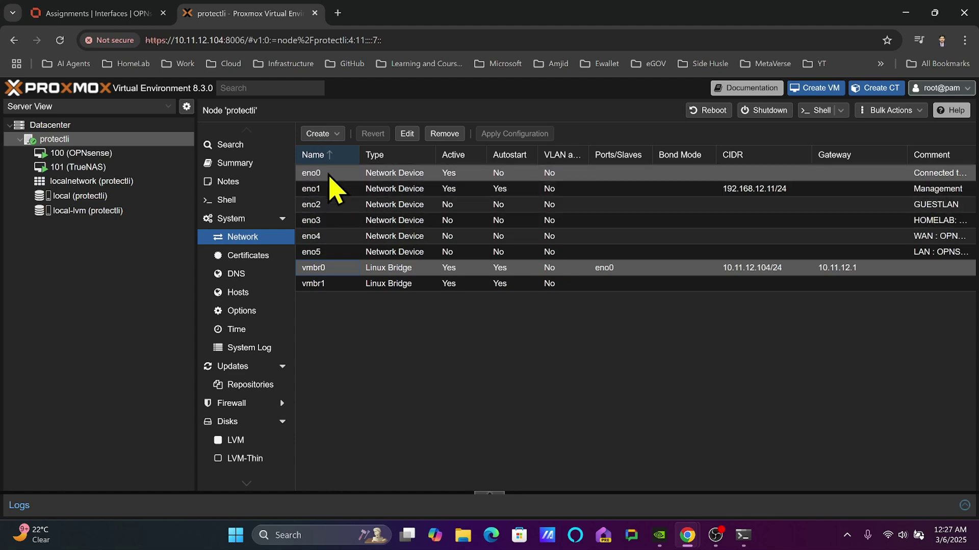
Examine bridge vmbr0 and network devices eno0 and eno5 in the protectli node's network configuration on Proxmox.
click(698, 269)
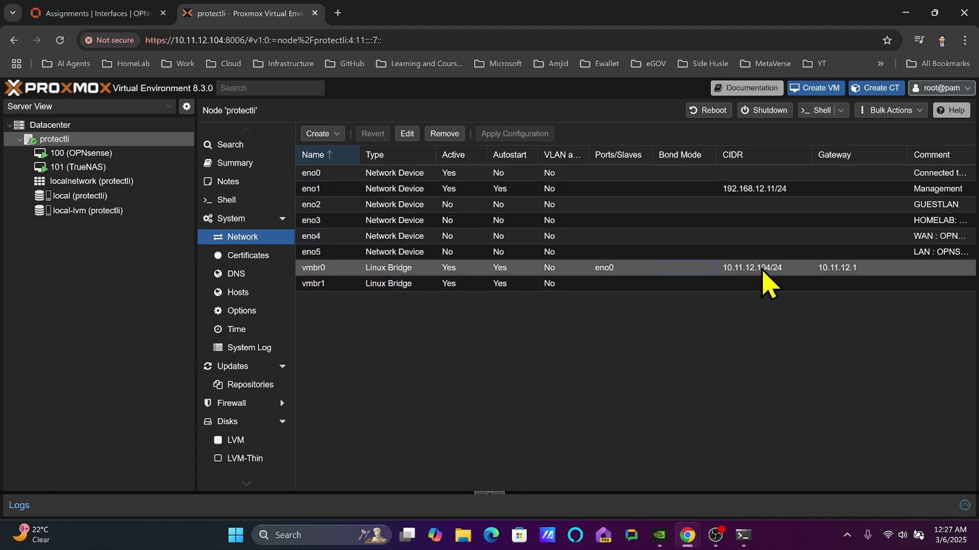
click(428, 174)
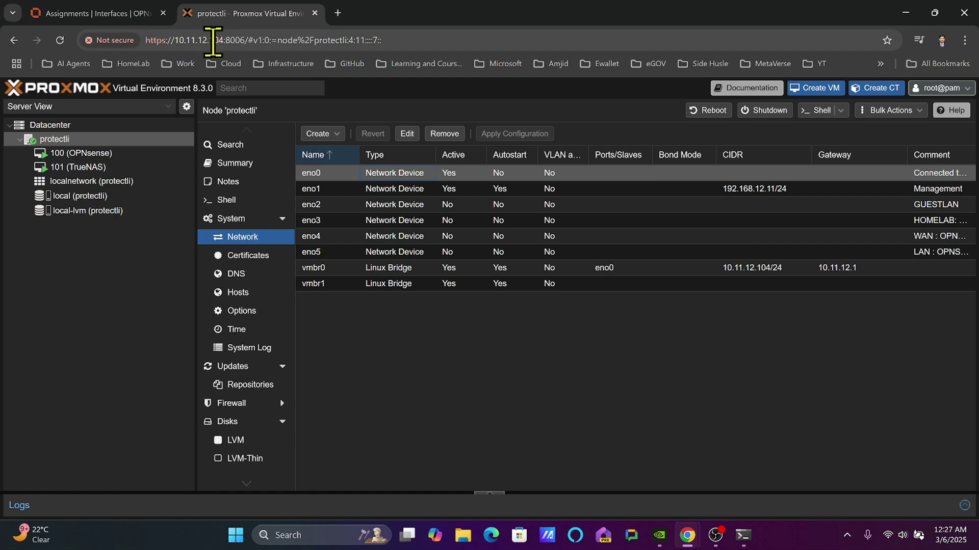
click(438, 252)
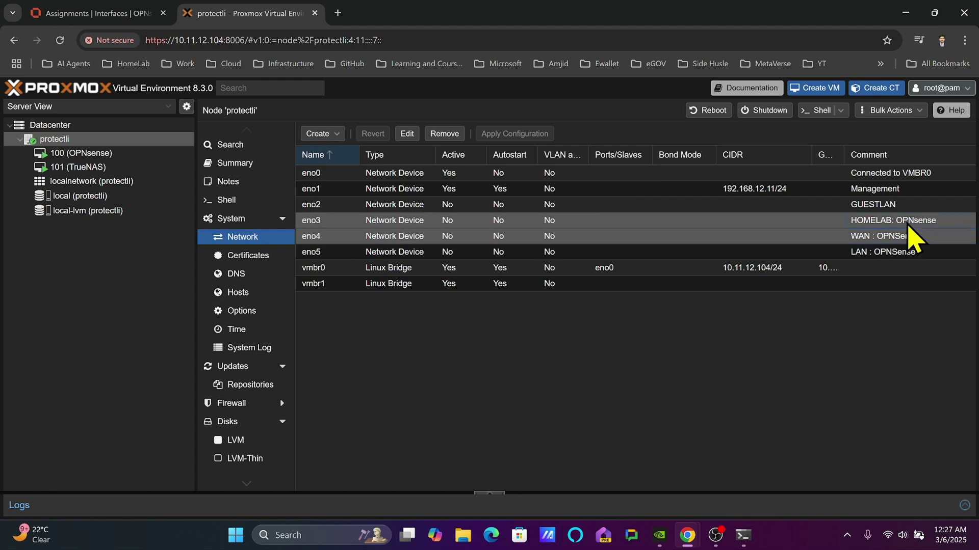
Set the comment of network device eno2 to "GUESTLAN - OPNSense".
click(887, 207)
double_click(886, 207)
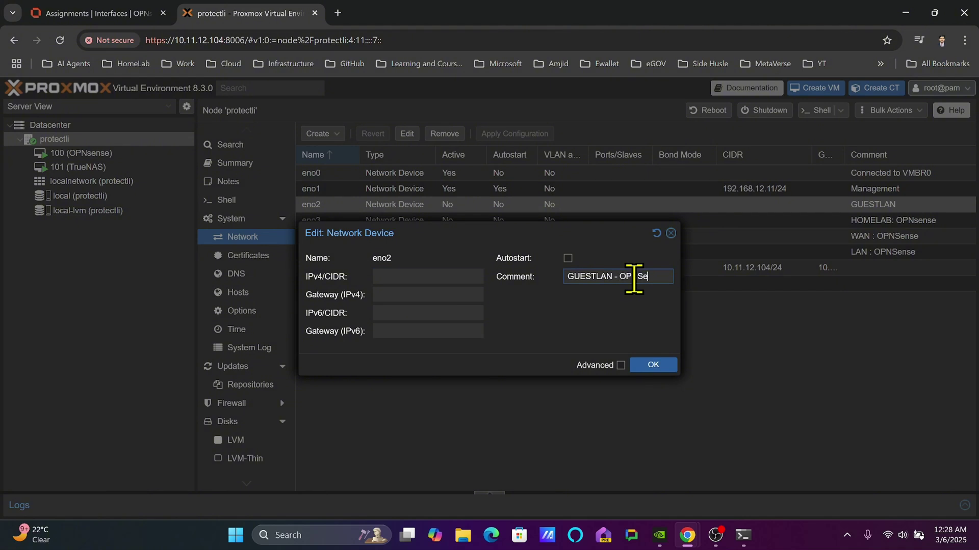
click(650, 365)
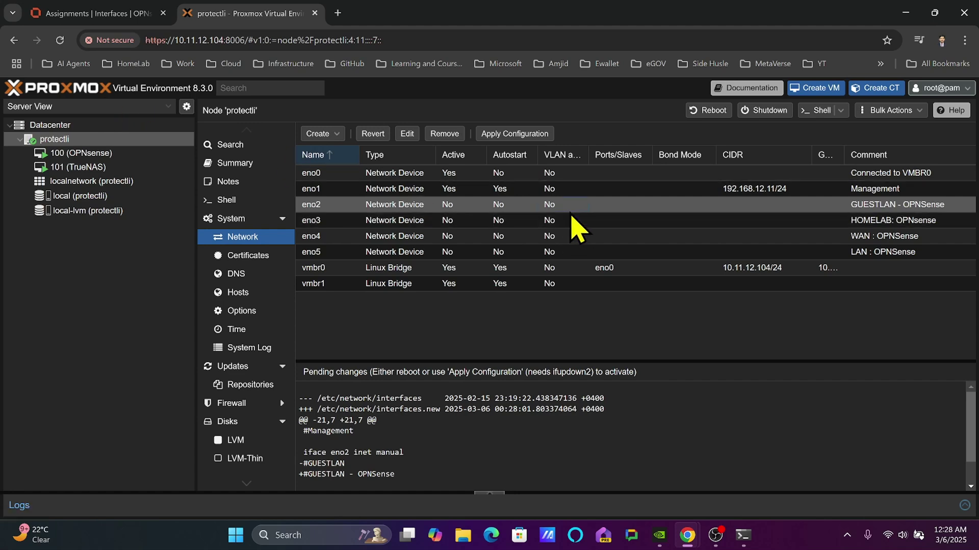
Examine the settings of Linux bridge vmbr1 on the protectli node and close them without changes.
key(Up)
key(Up)
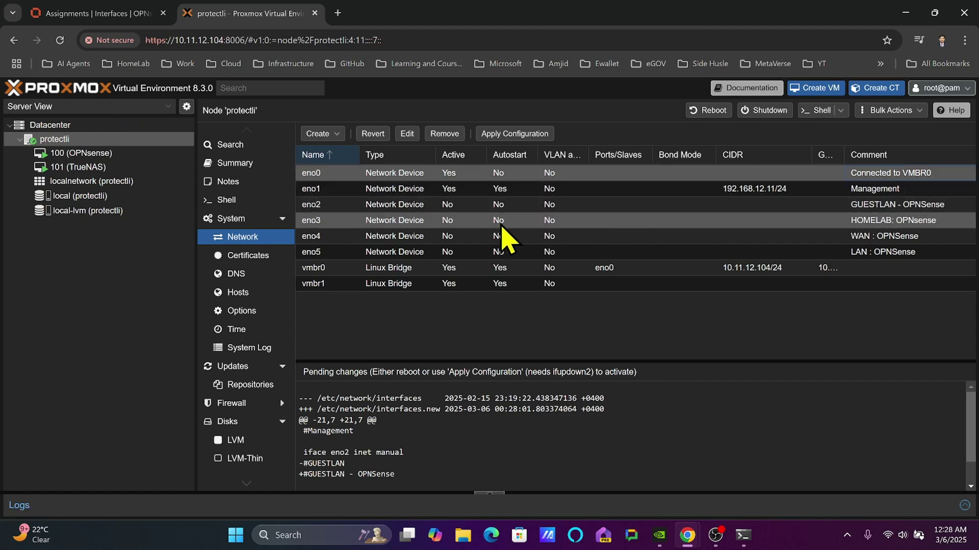
double_click(362, 287)
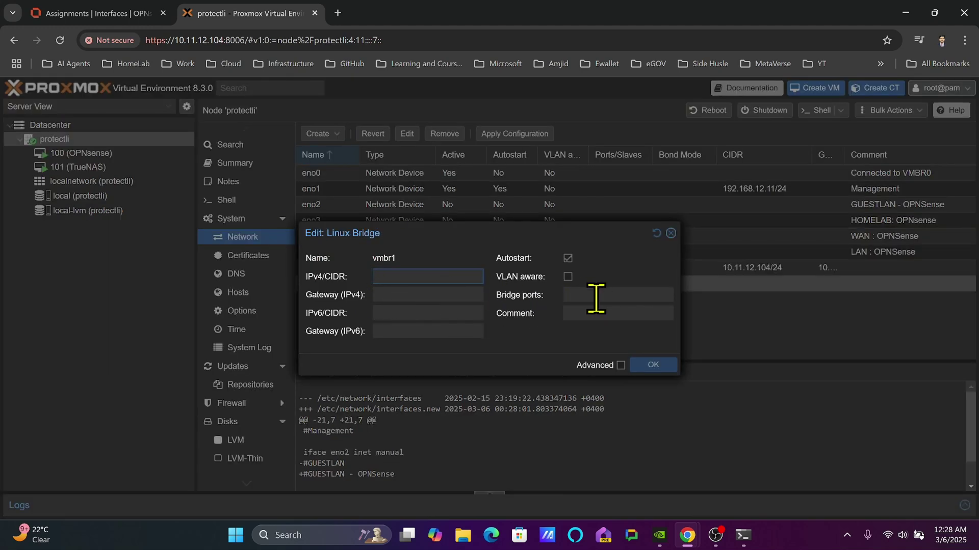
click(670, 233)
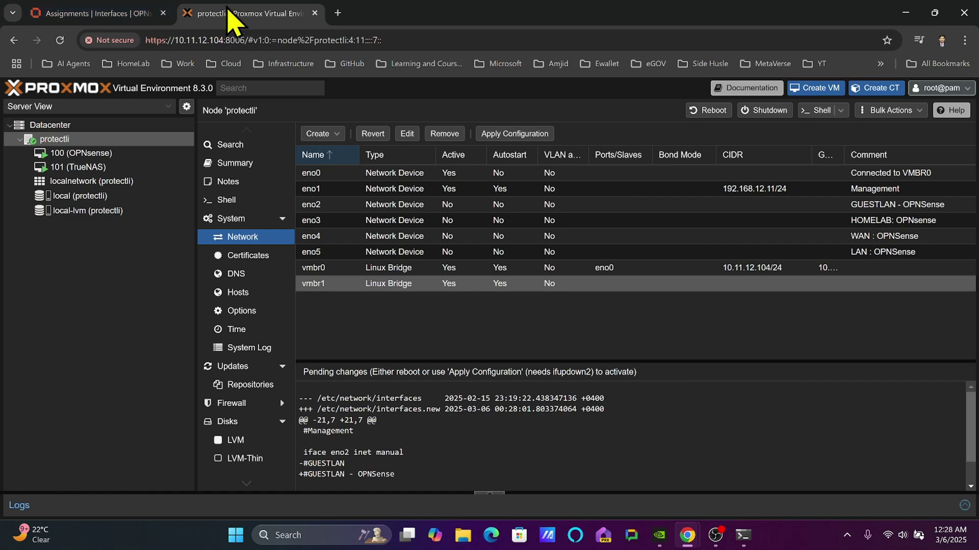
Compare the VMBR0 and VMBR1 interface assignments in OPNsense with the bridges and network devices of the protectli node in Proxmox.
click(113, 15)
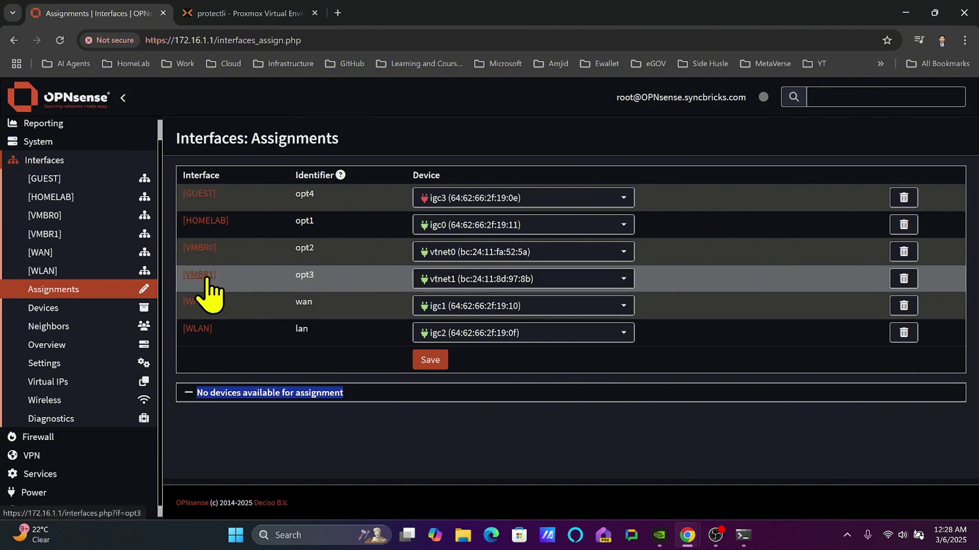
click(221, 14)
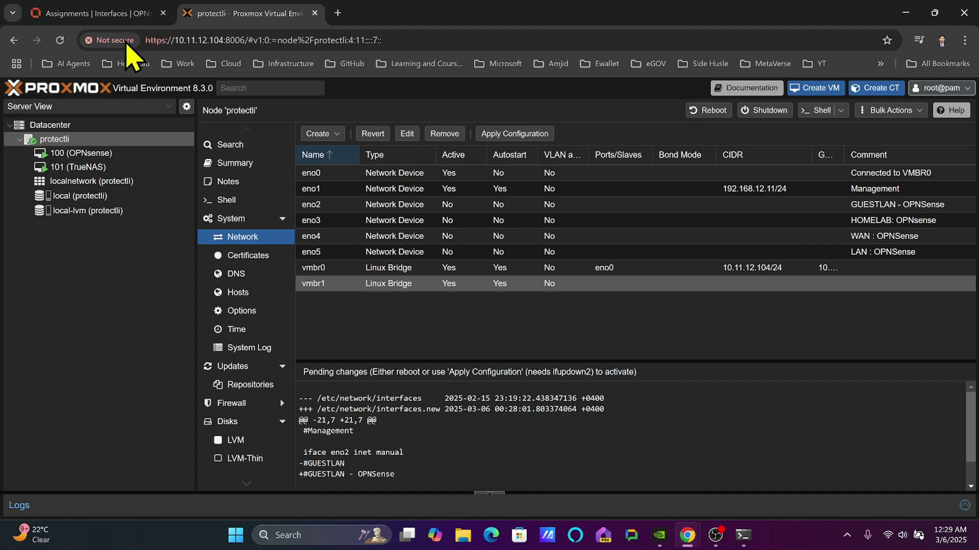
click(112, 23)
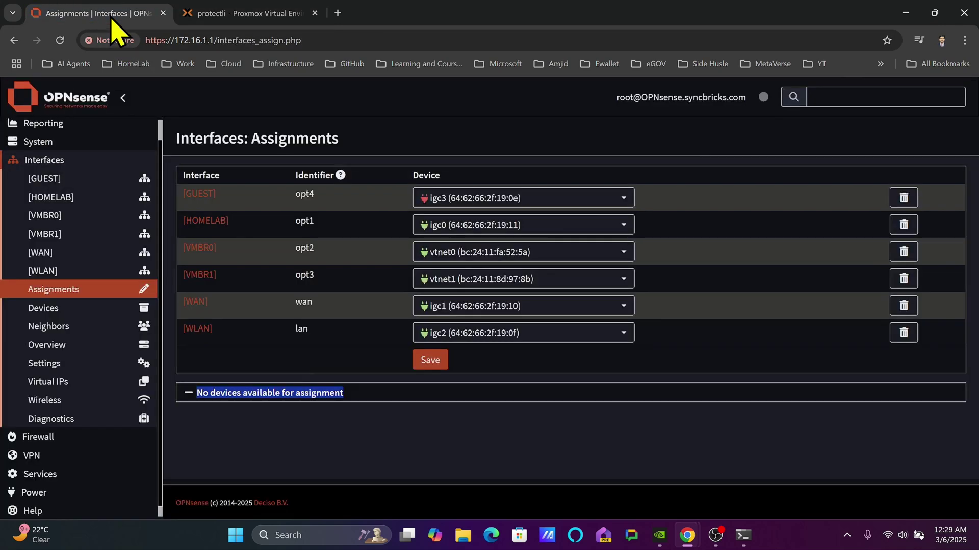
click(180, 16)
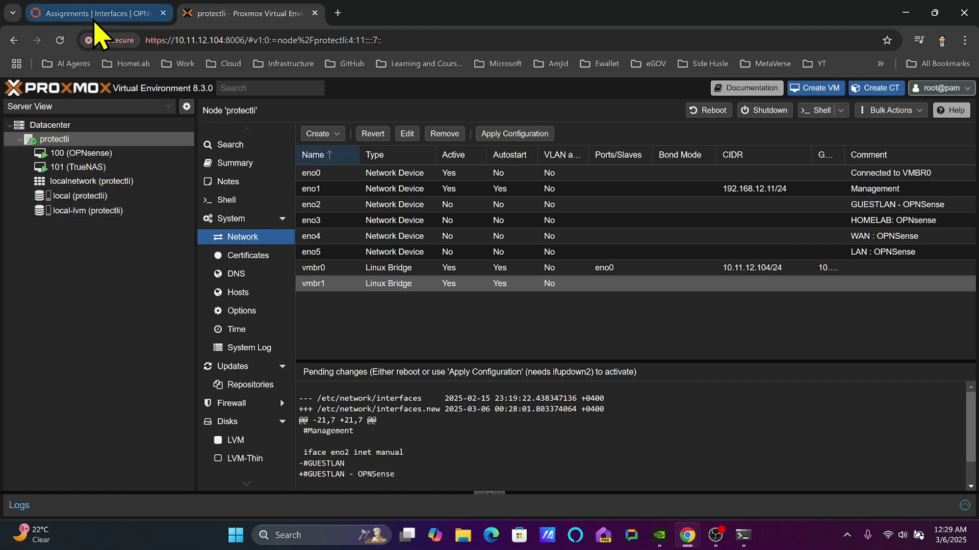
mouse_move(97, 34)
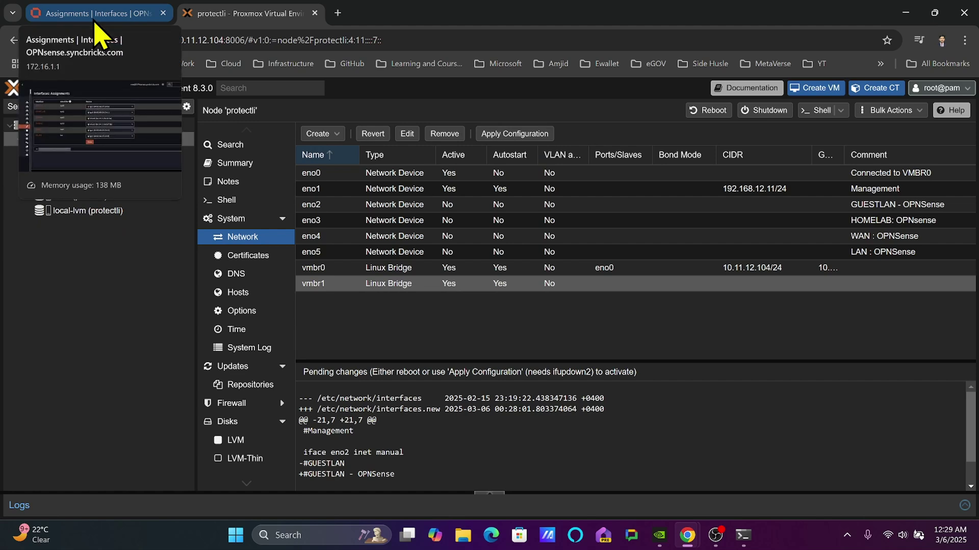